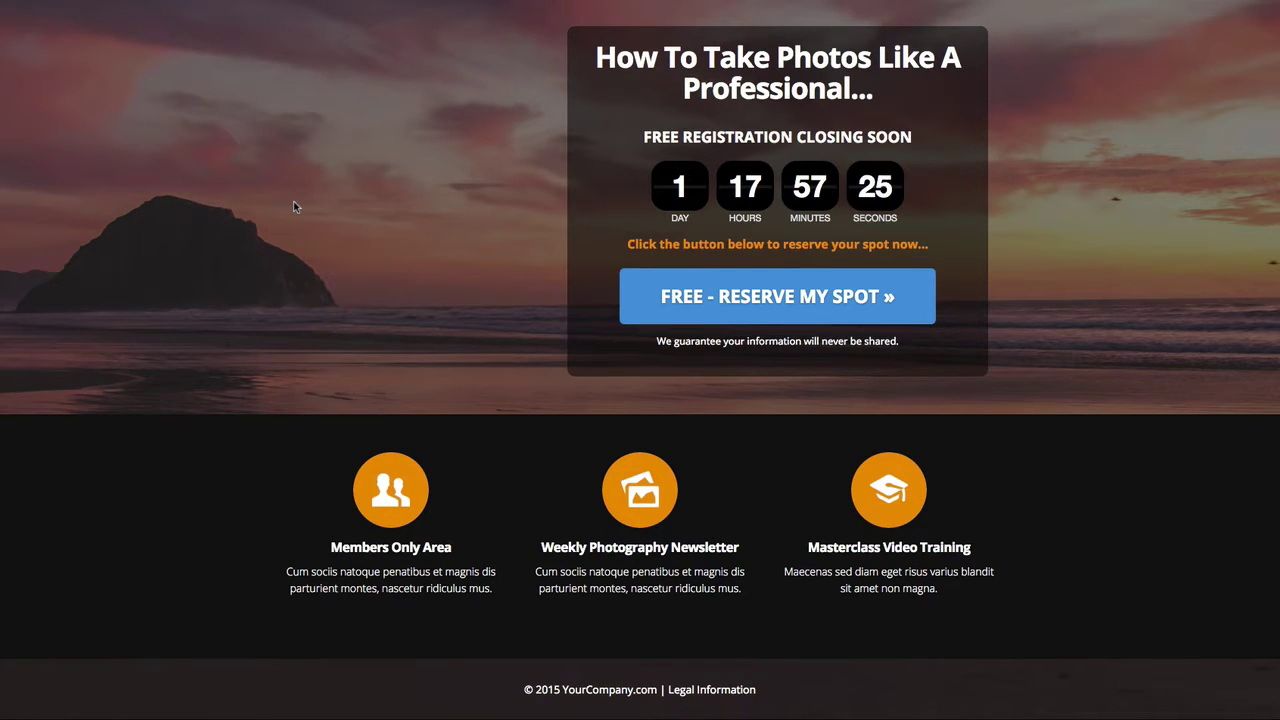
Step: Preview the opt-in signup popup from the reserve-spot button, then dismiss it
scroll(293, 207, "down", 1)
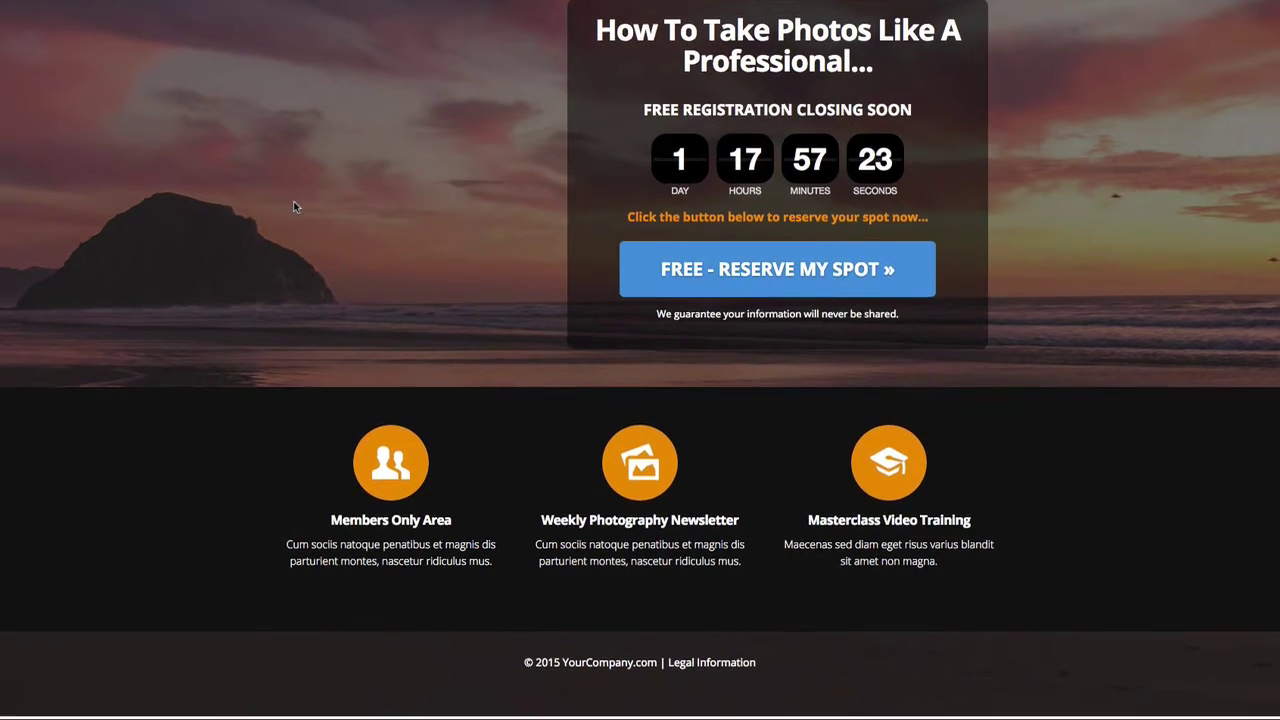
scroll(293, 207, "up", 1)
scroll(293, 207, "down", 1)
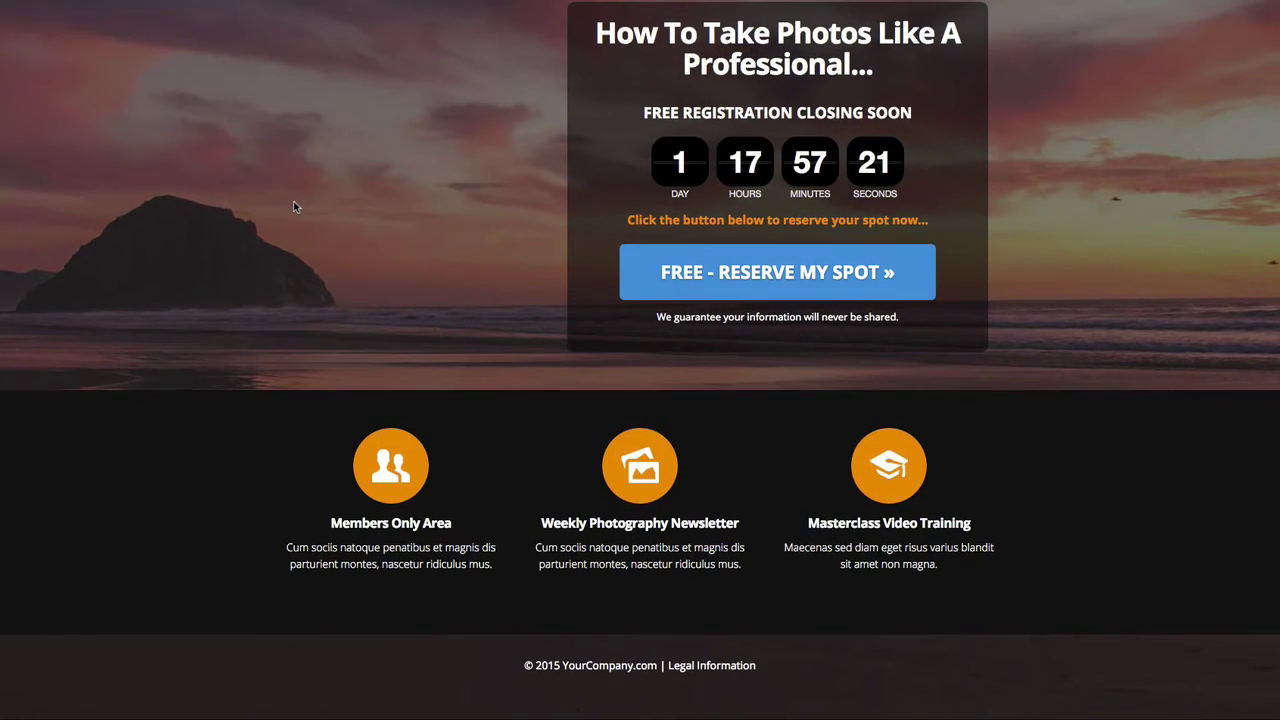
scroll(293, 207, "up", 1)
scroll(293, 207, "down", 1)
scroll(293, 207, "up", 1)
scroll(287, 216, "down", 1)
scroll(287, 215, "up", 1)
scroll(287, 215, "down", 1)
scroll(287, 215, "up", 1)
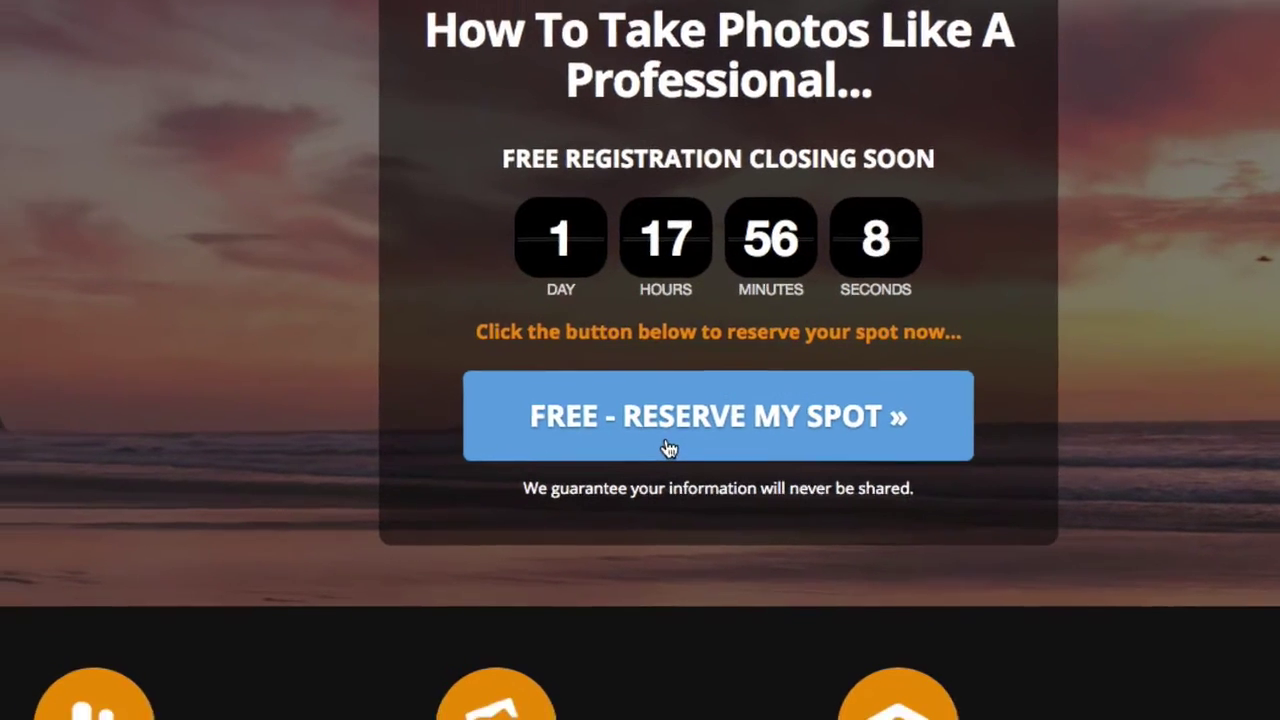
left_click(587, 489)
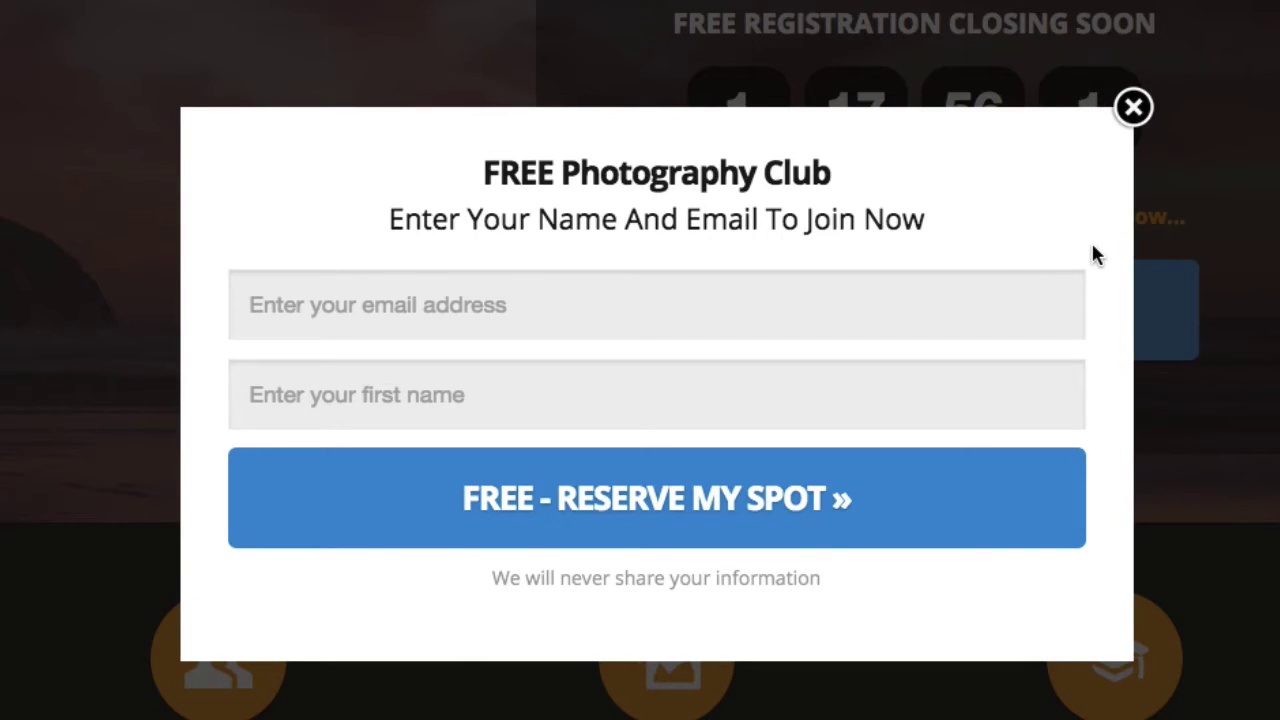
left_click(1133, 107)
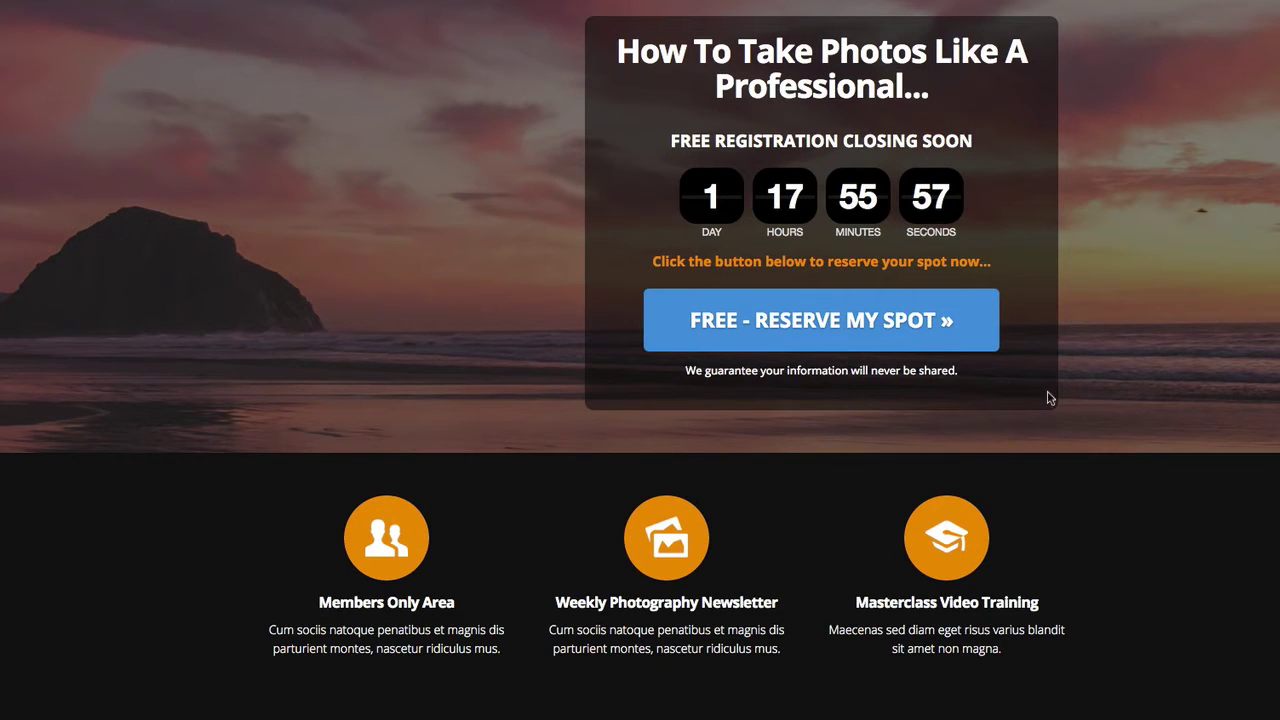
Step: In LiveEditor, inspect the Page Colour and Overall Page Colour options in Colour Scheme Settings
scroll(444, 331, "down", 1)
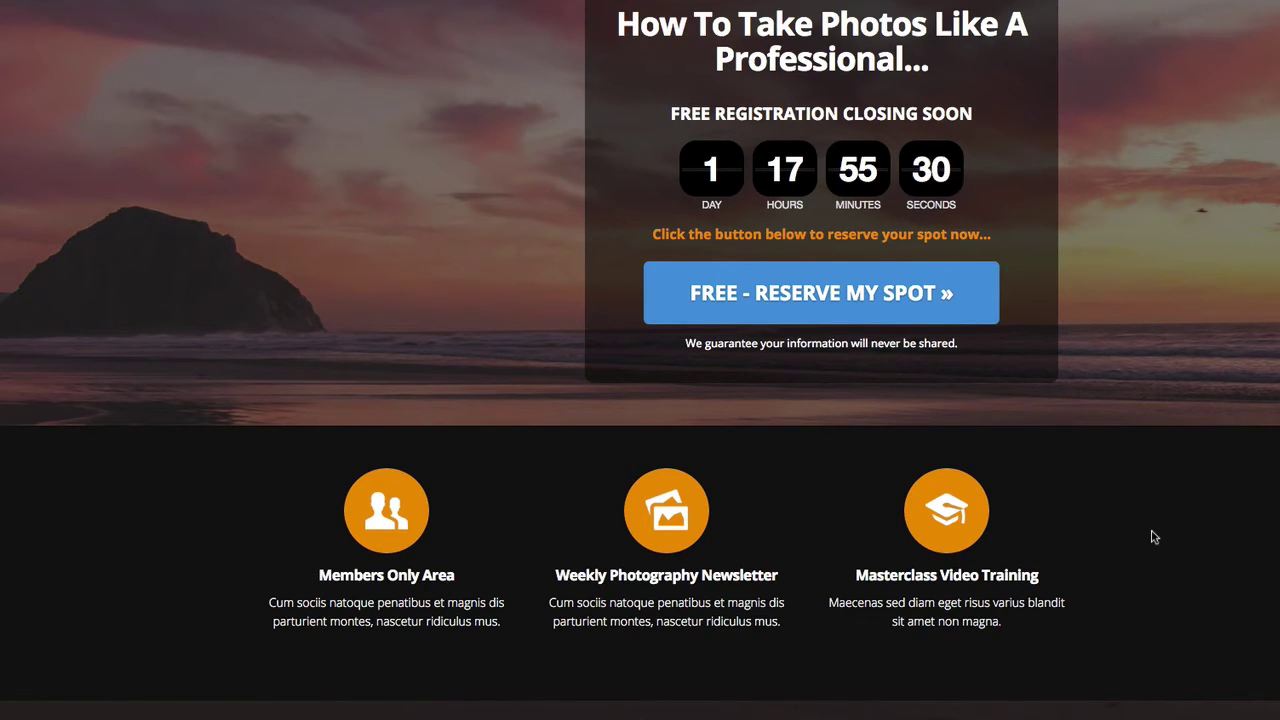
scroll(1154, 520, "down", 1)
scroll(1154, 497, "down", 1)
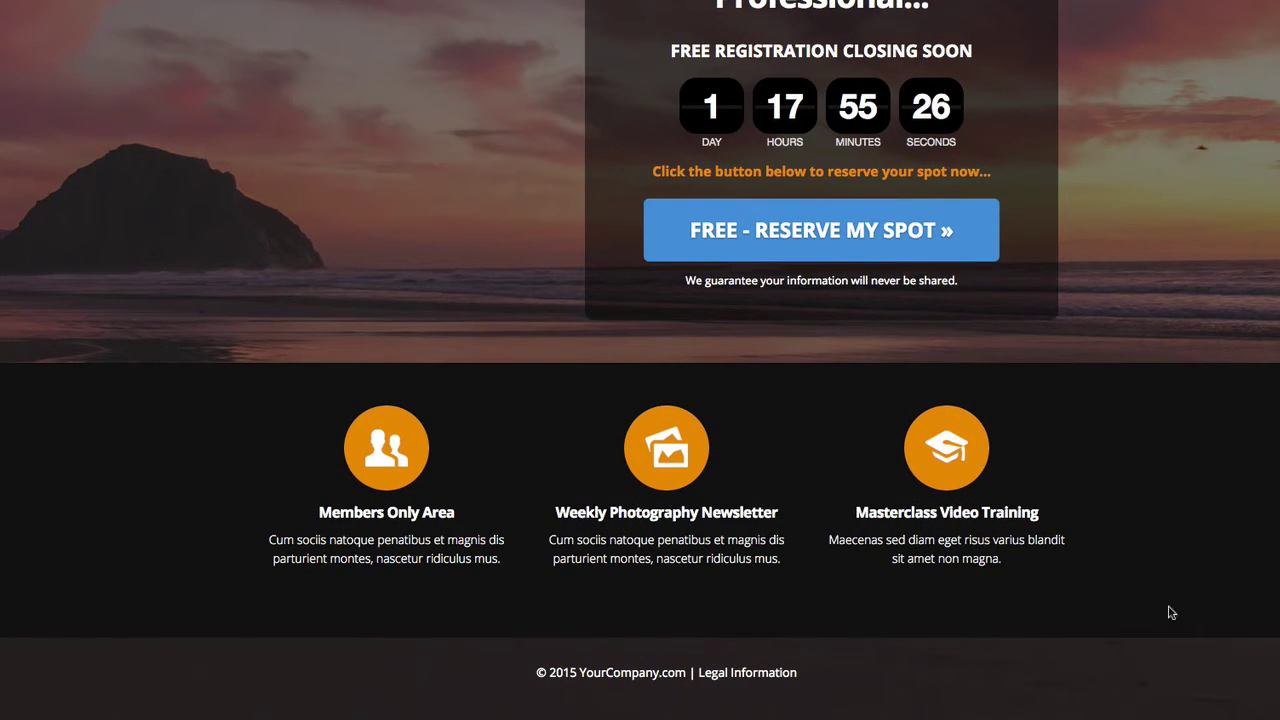
scroll(1183, 603, "up", 1)
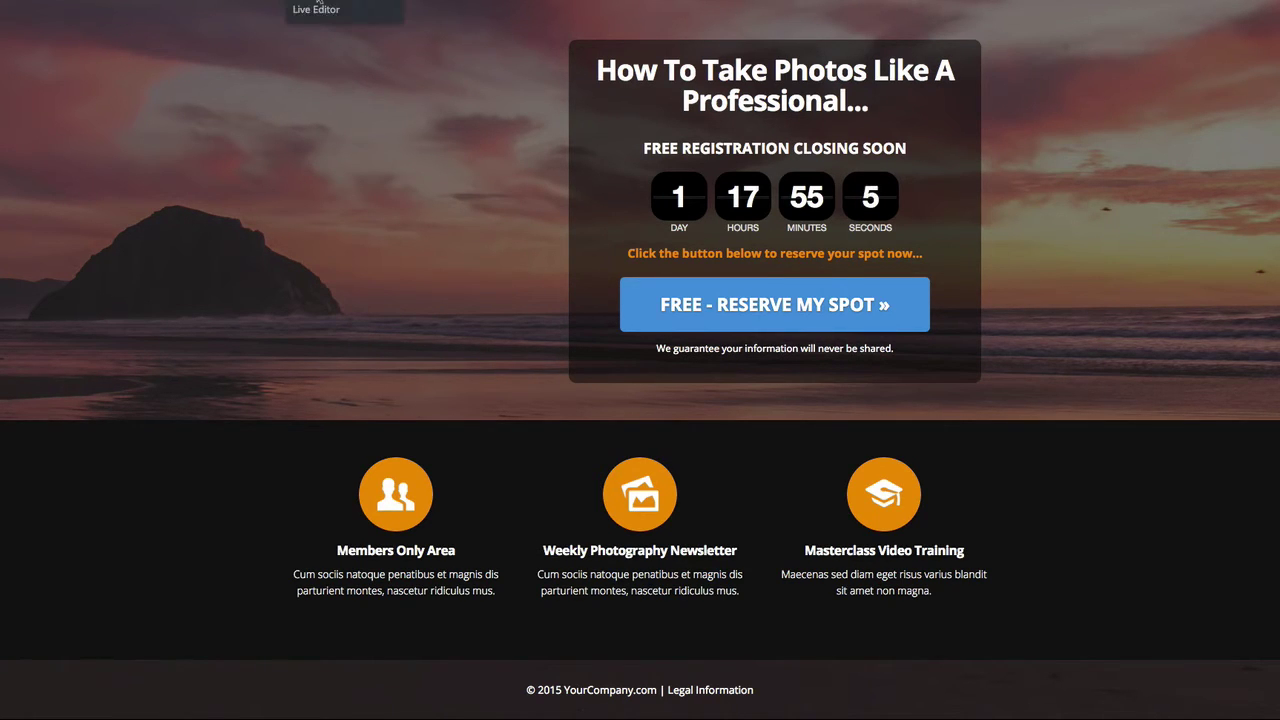
left_click(316, 11)
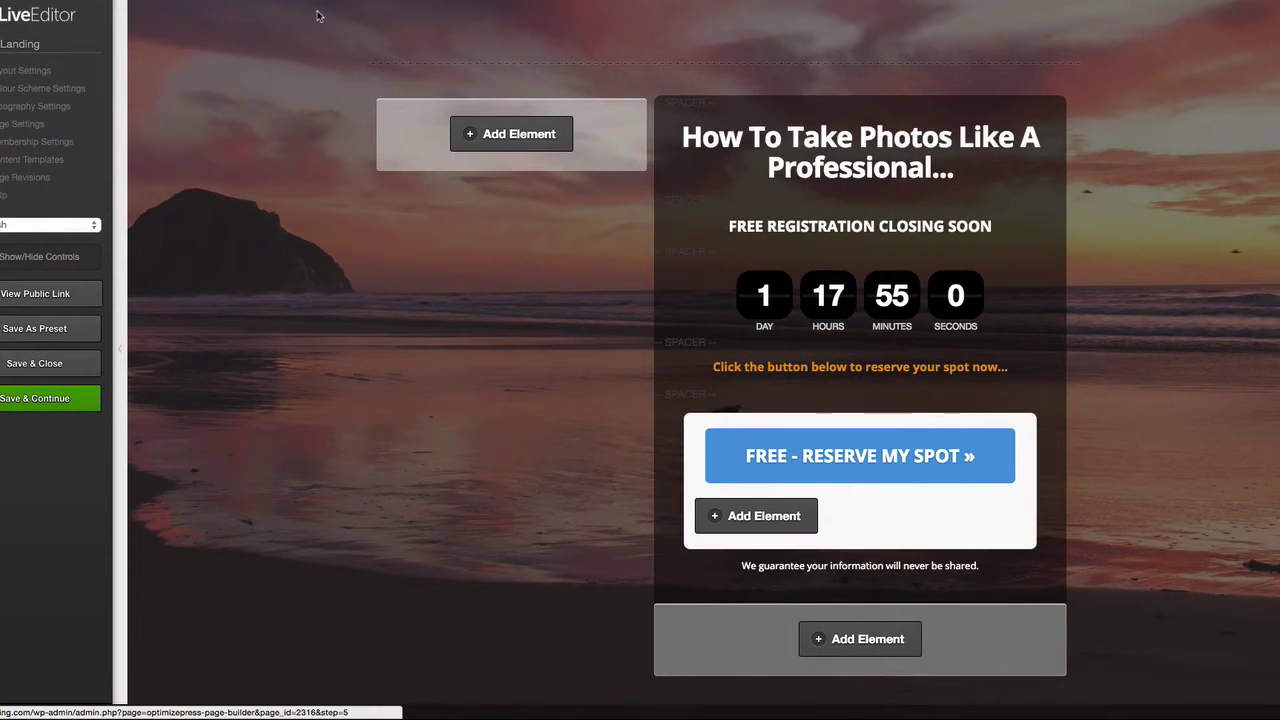
left_click(40, 88)
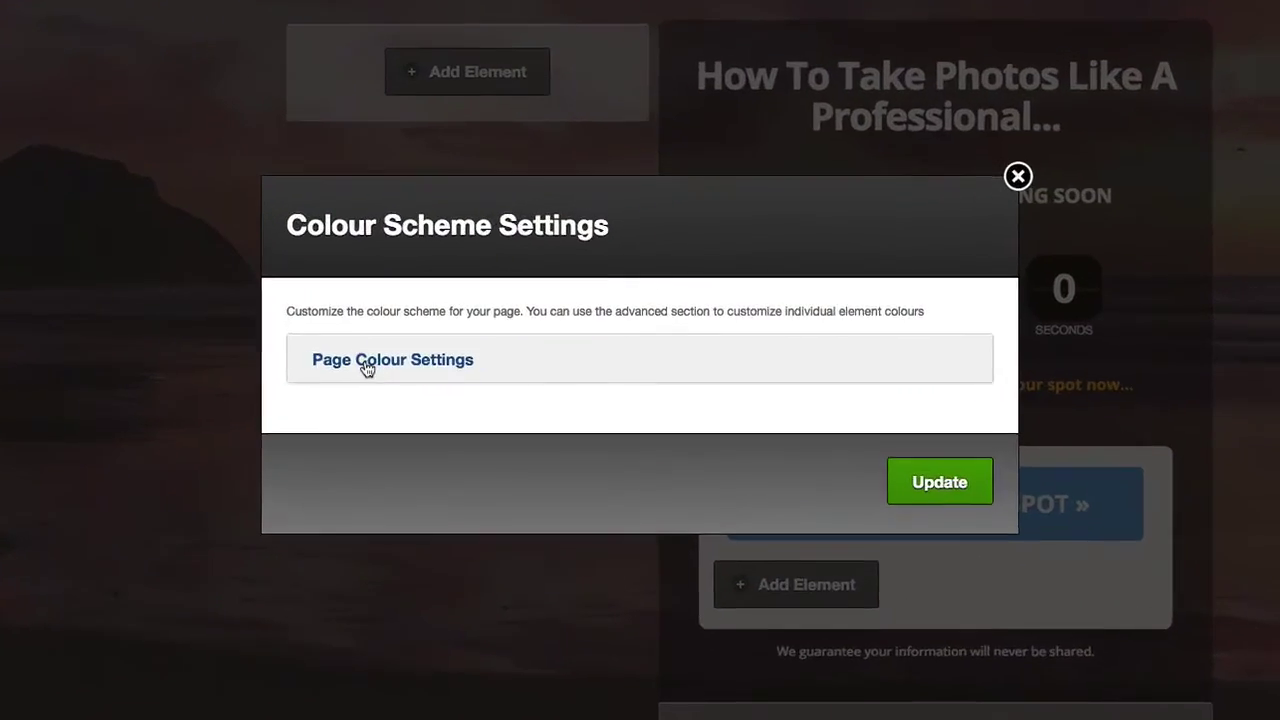
left_click(367, 369)
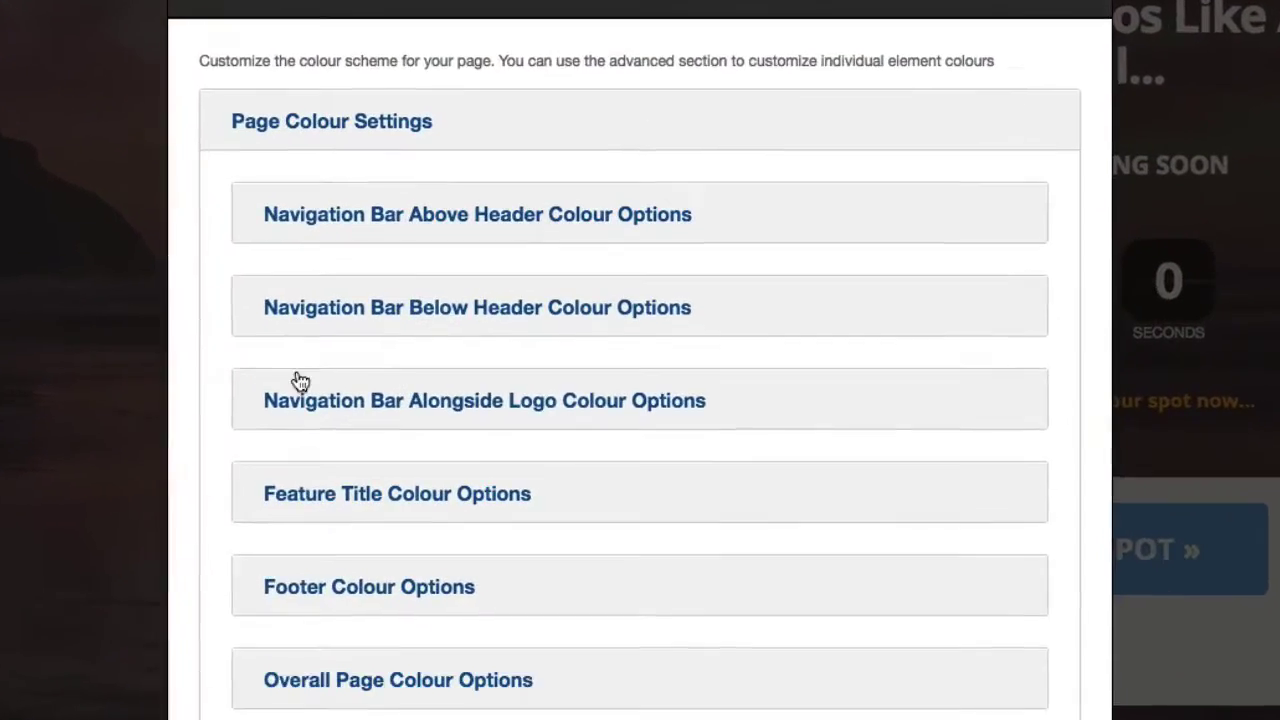
left_click(334, 666)
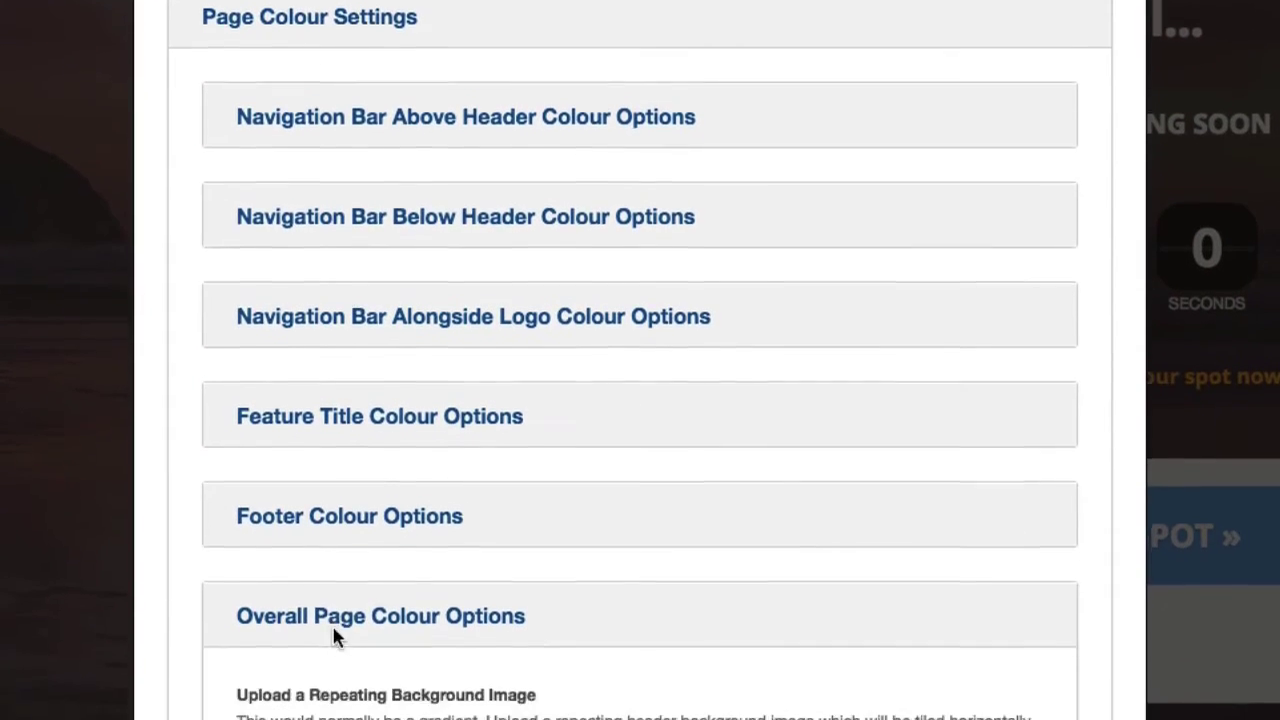
scroll(334, 632, "down", 6)
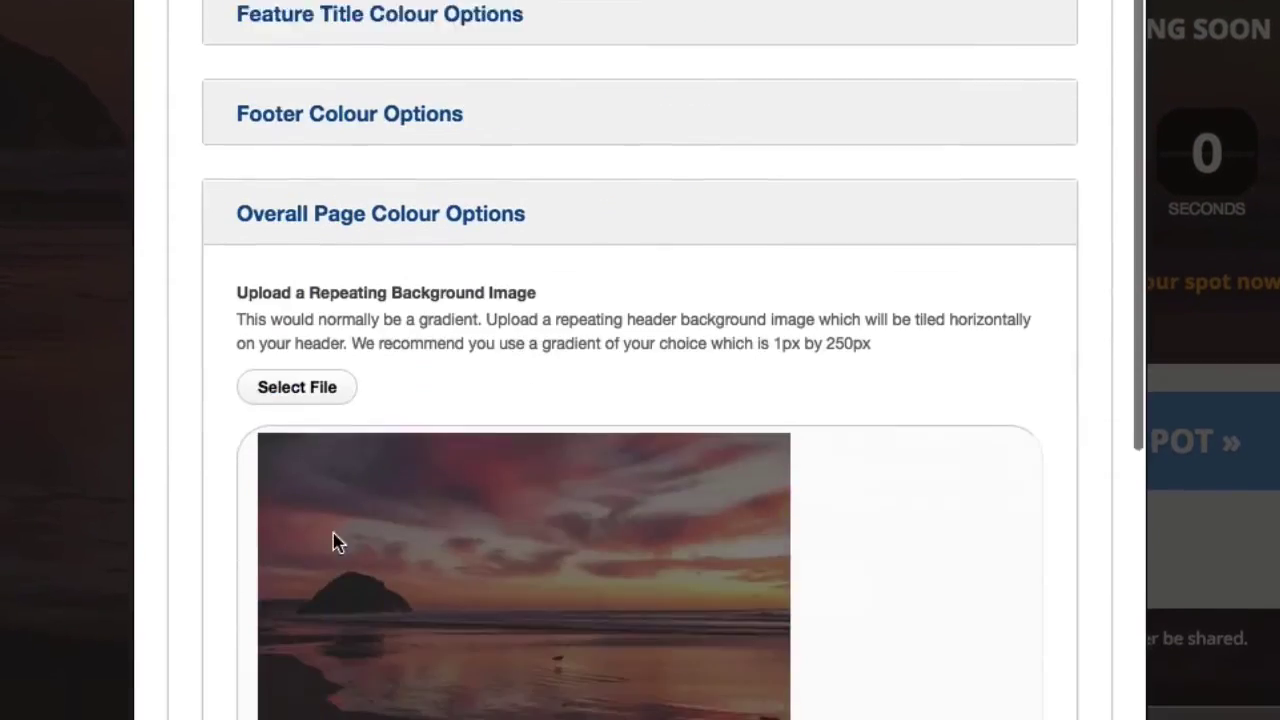
scroll(466, 424, "down", 3)
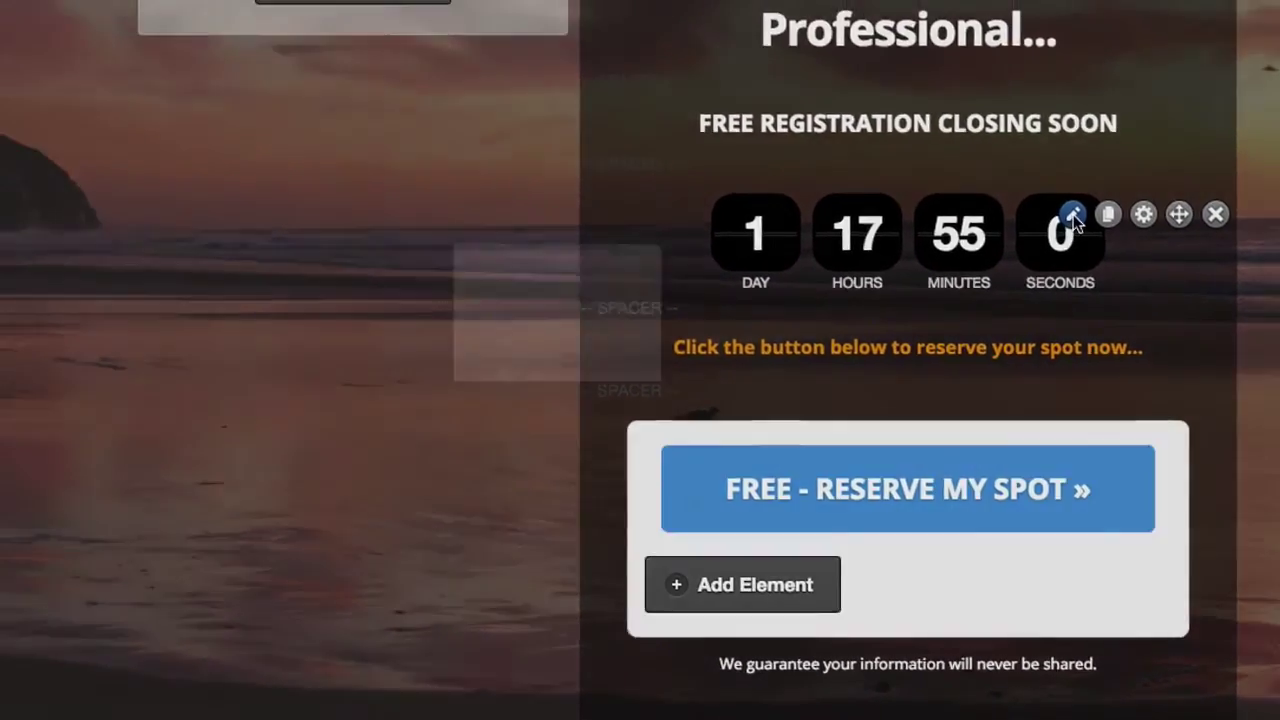
left_click(951, 165)
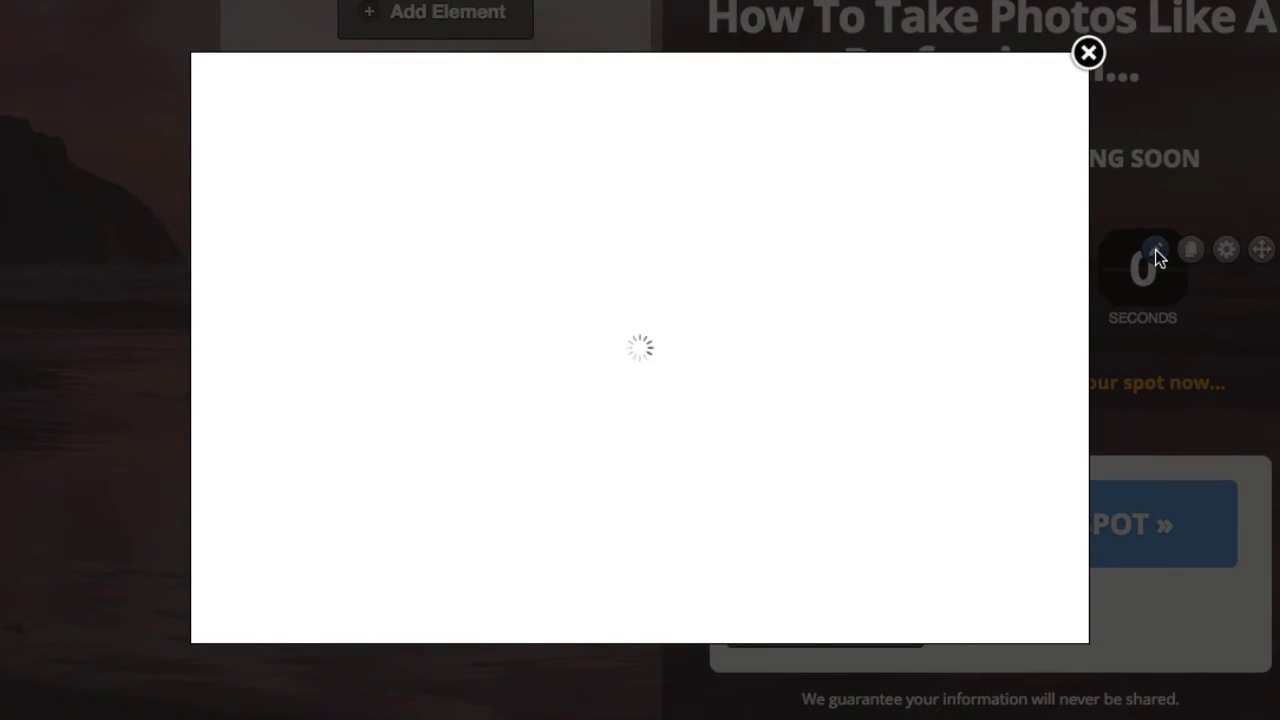
scroll(809, 314, "down", 1)
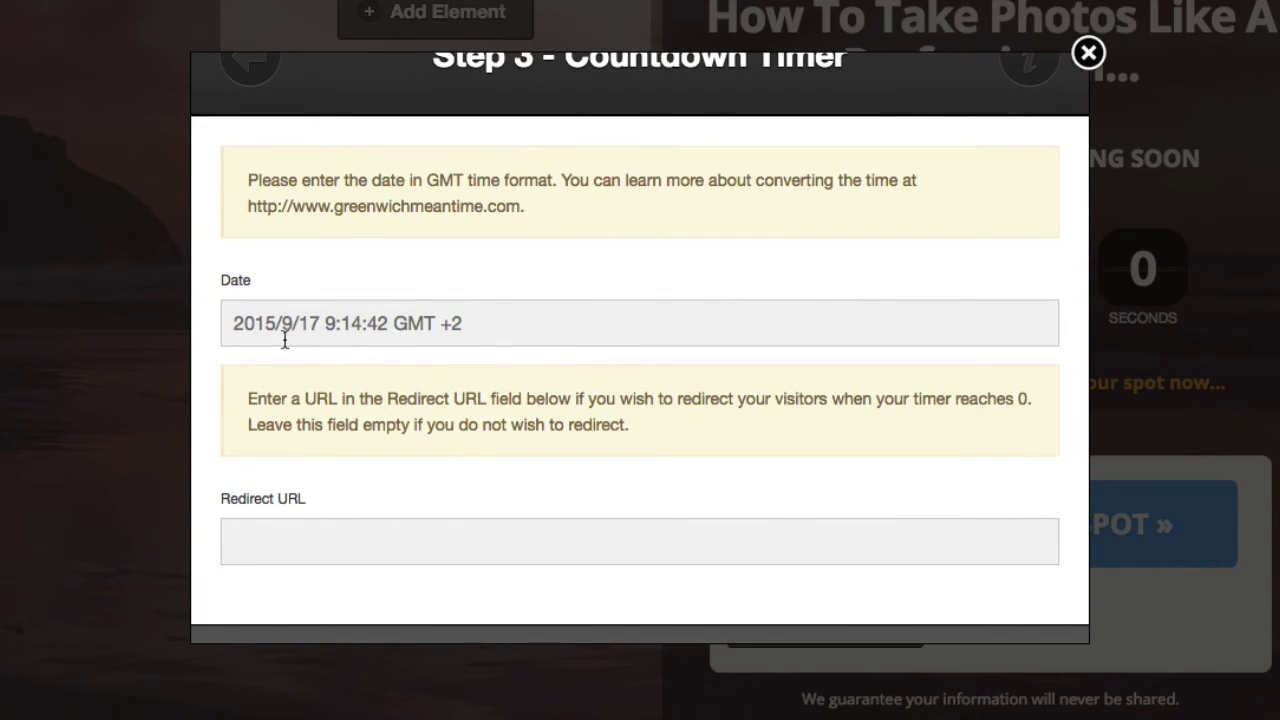
scroll(343, 323, "down", 2)
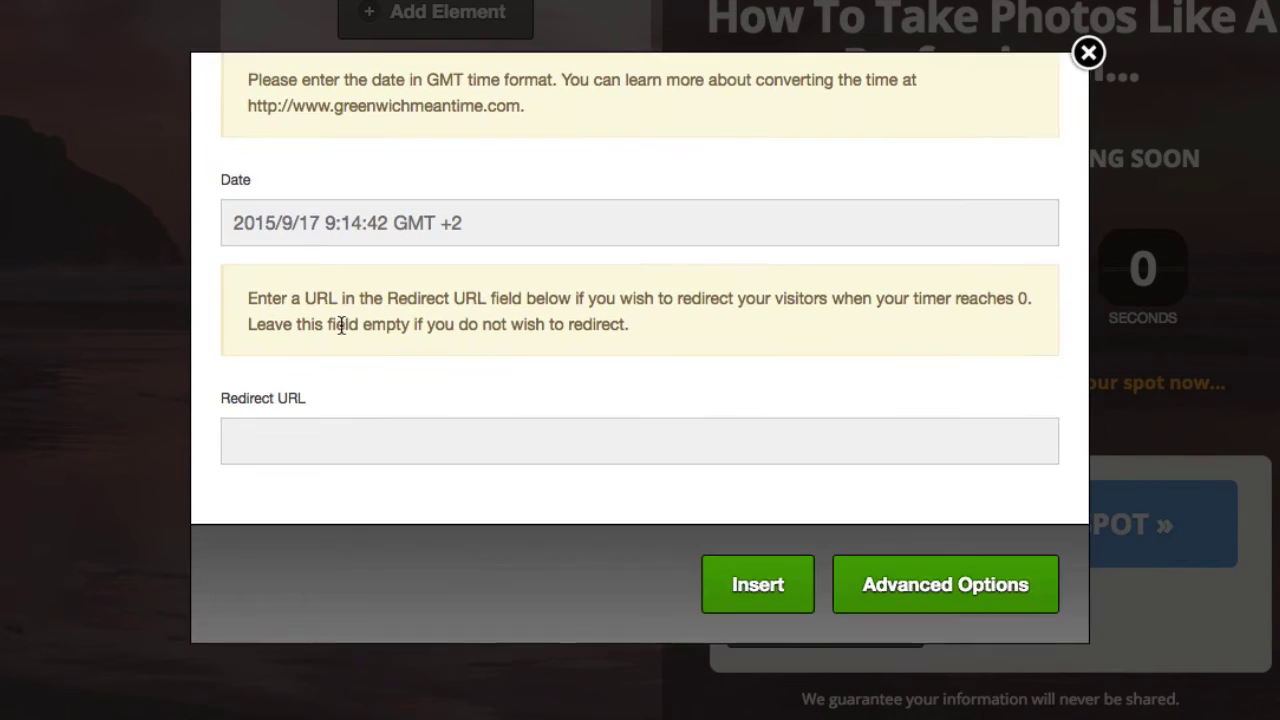
left_click(298, 450)
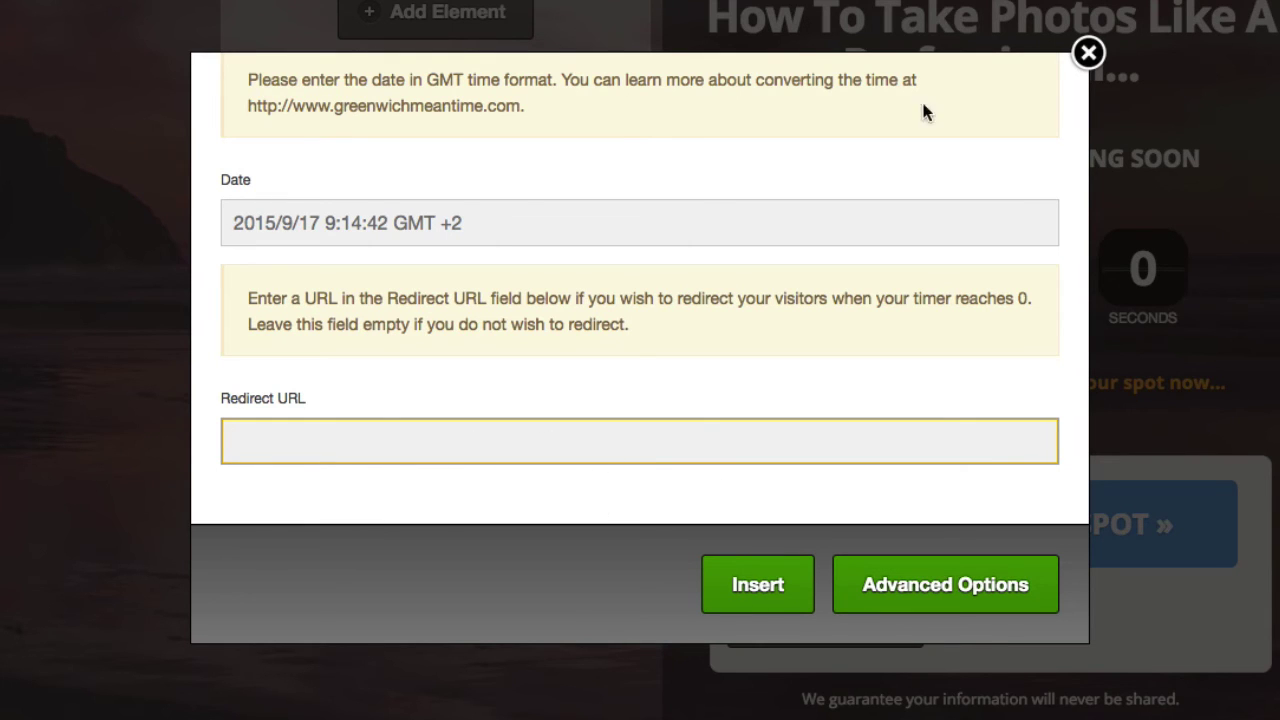
left_click(1081, 43)
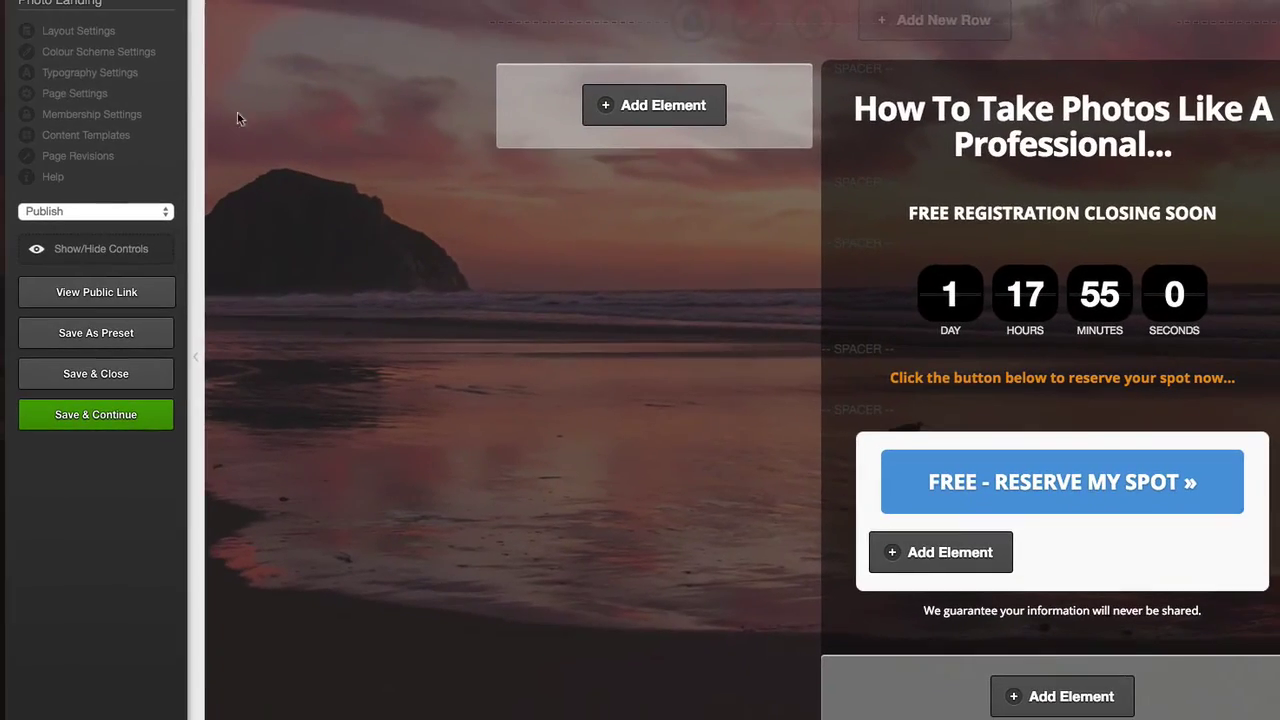
Step: Show the Custom CSS's .countdown_amount rules: #000000 background, 20px radius
left_click(97, 95)
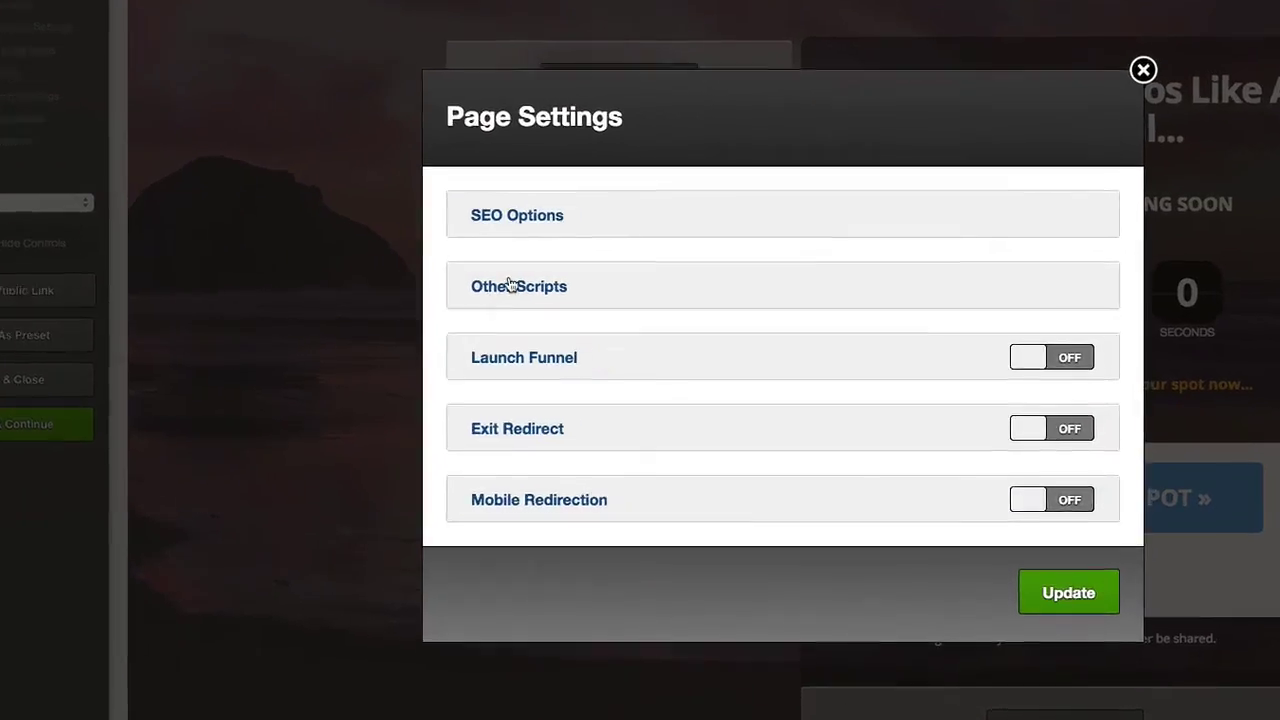
left_click(510, 285)
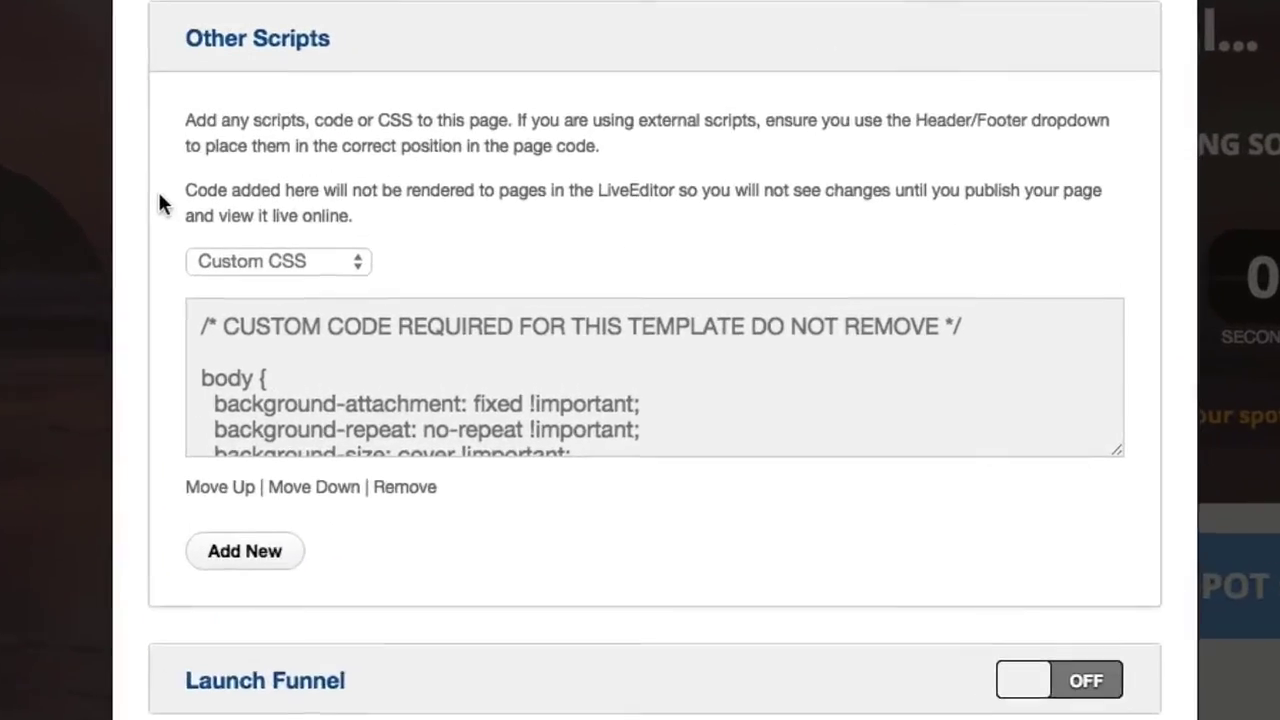
scroll(419, 338, "down", 10)
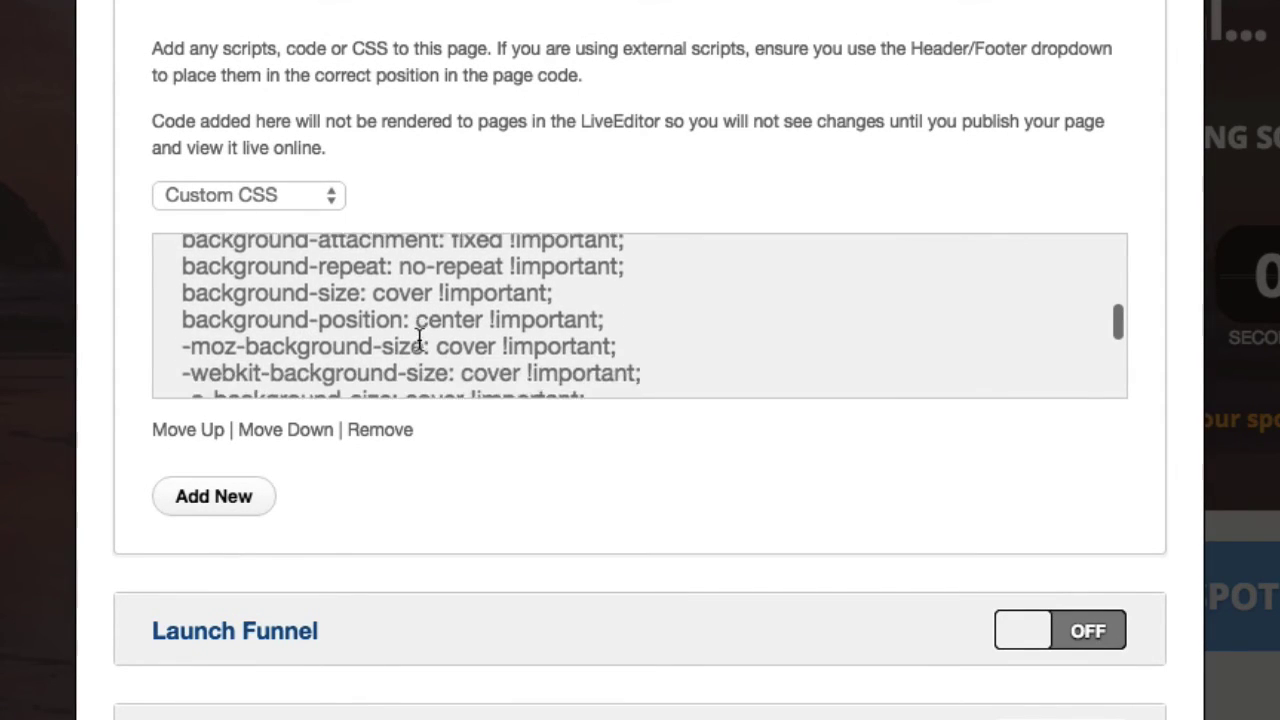
scroll(419, 338, "down", 10)
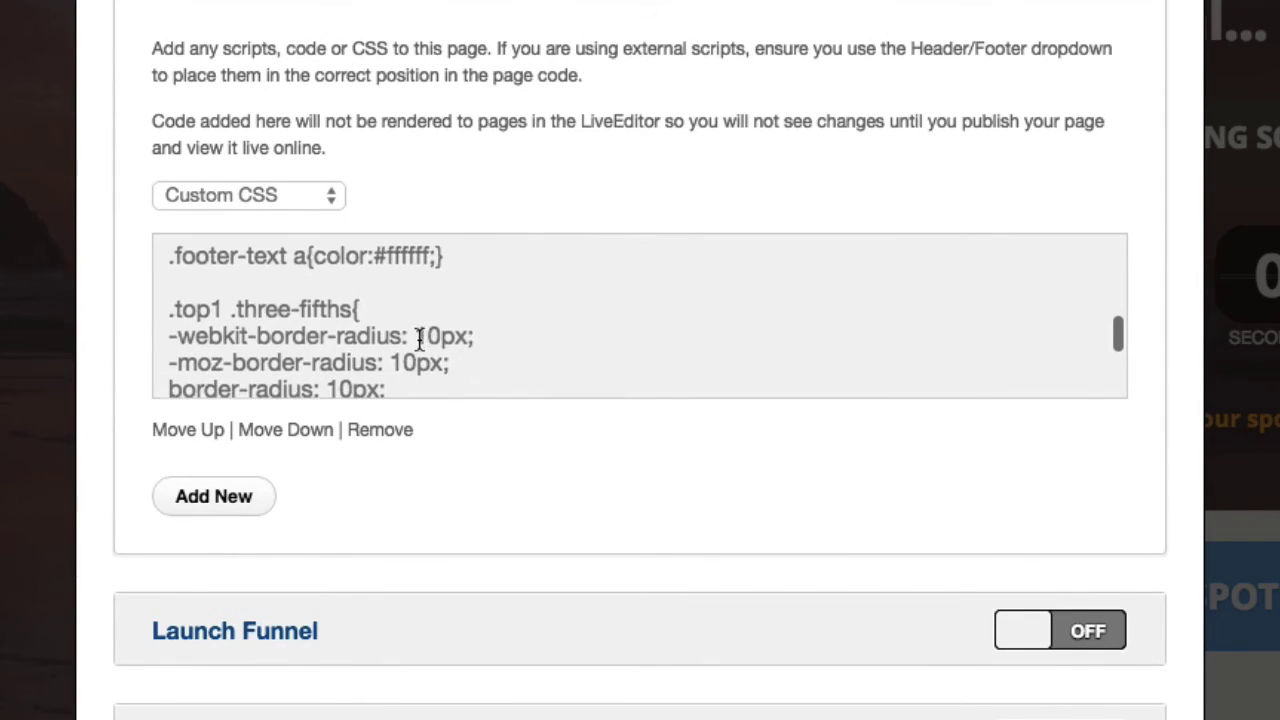
scroll(419, 338, "down", 10)
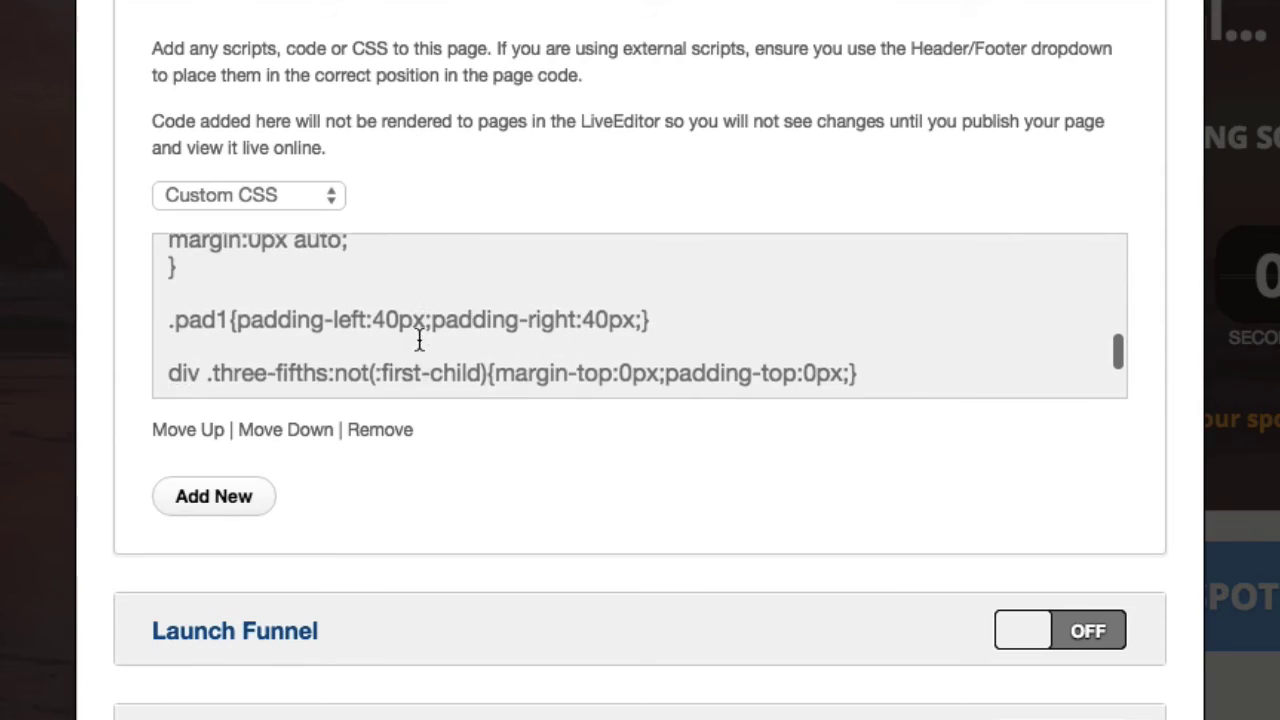
scroll(419, 338, "down", 5)
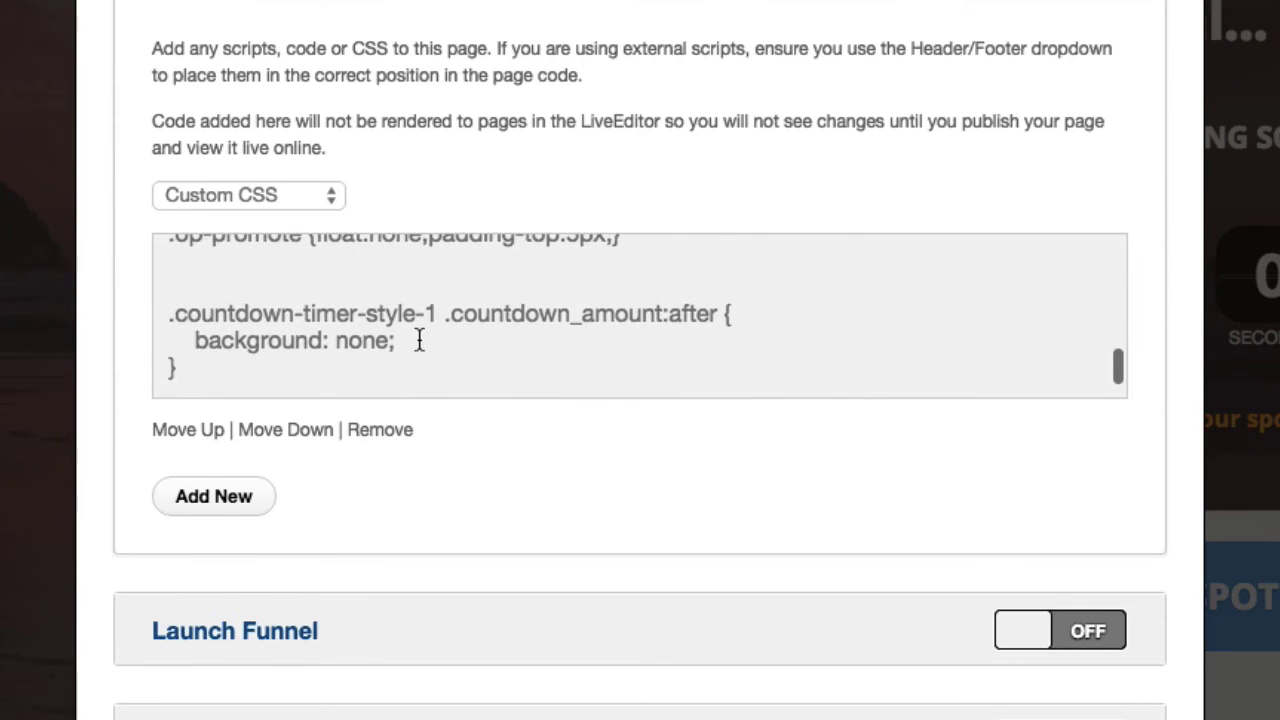
scroll(269, 282, "down", 1)
scroll(269, 282, "down", 4)
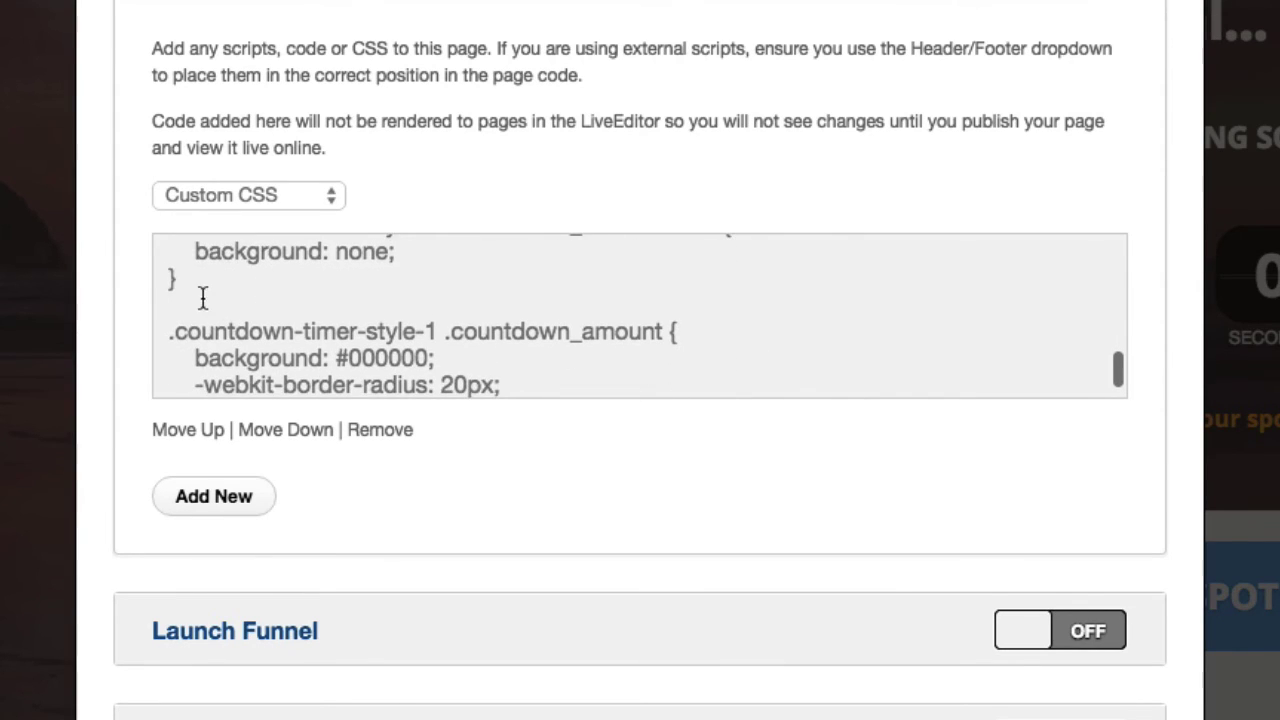
scroll(293, 312, "down", 1)
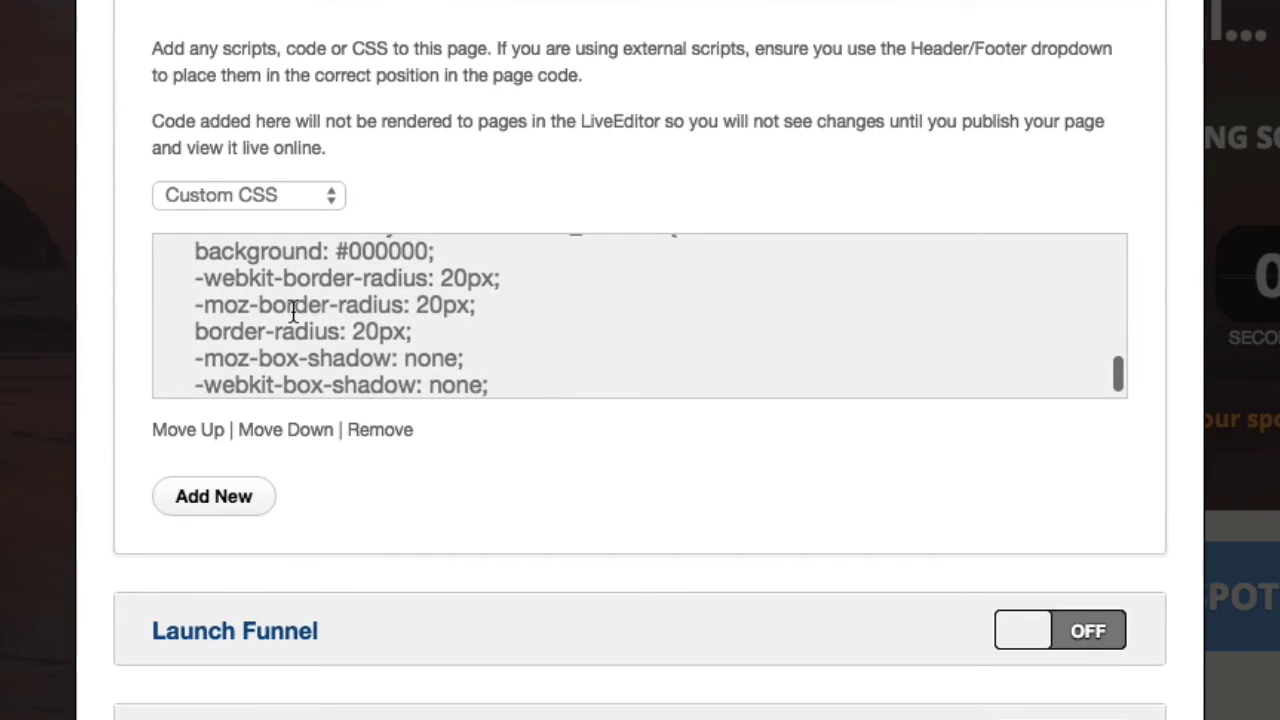